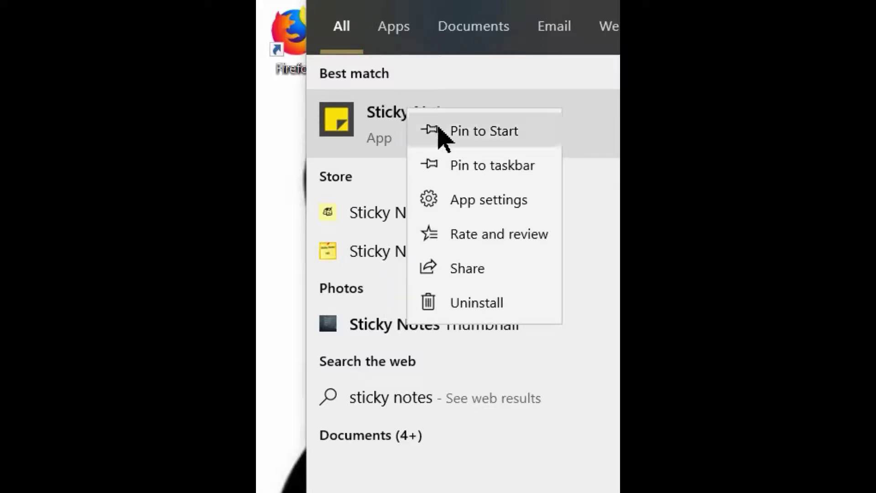
Pin the Sticky Notes app to Start and open it
click(462, 132)
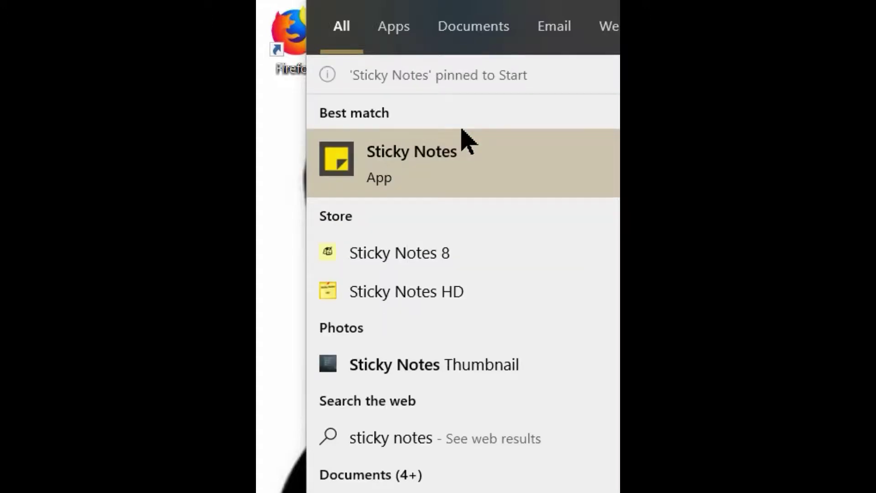
click(442, 160)
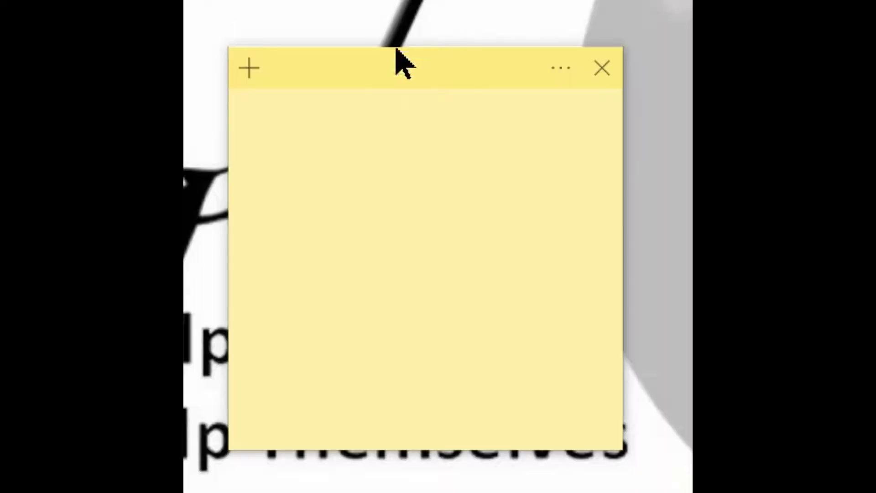
Write "Pickup meds Tuesday at 1 pm" in the blank note, add a new line, and move the note slightly up and right on the desktop
click(374, 196)
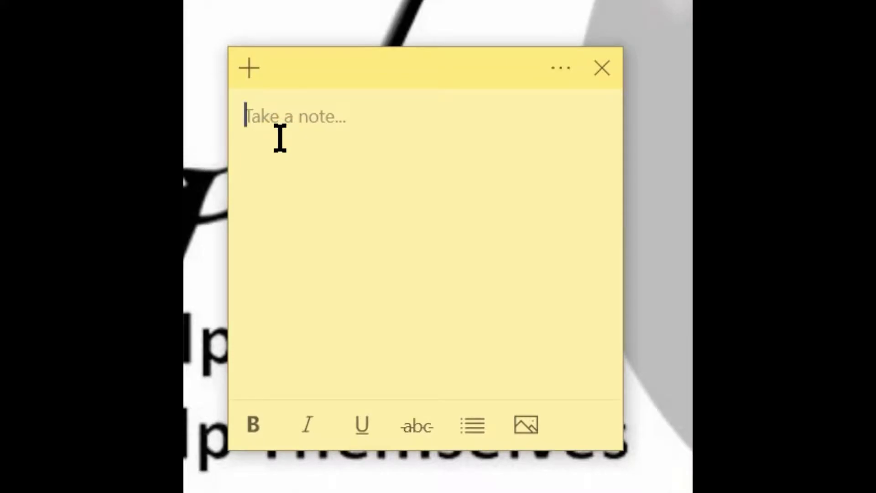
text(Pi)
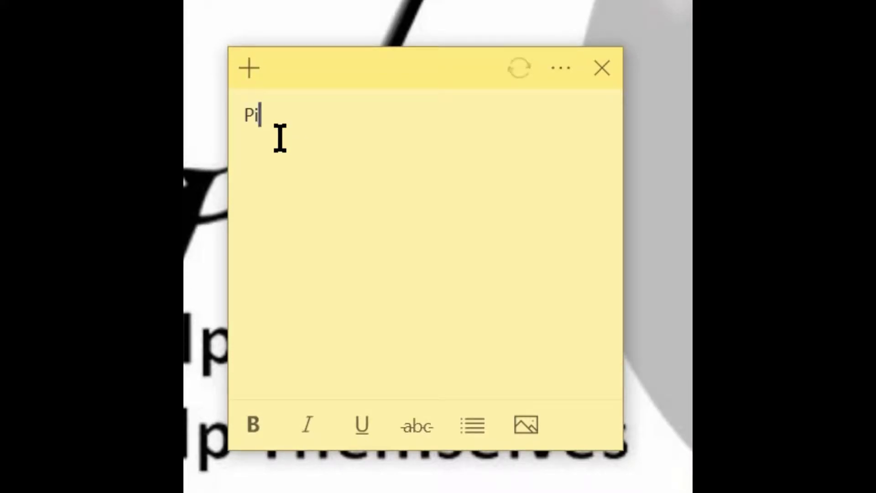
text(ckup )
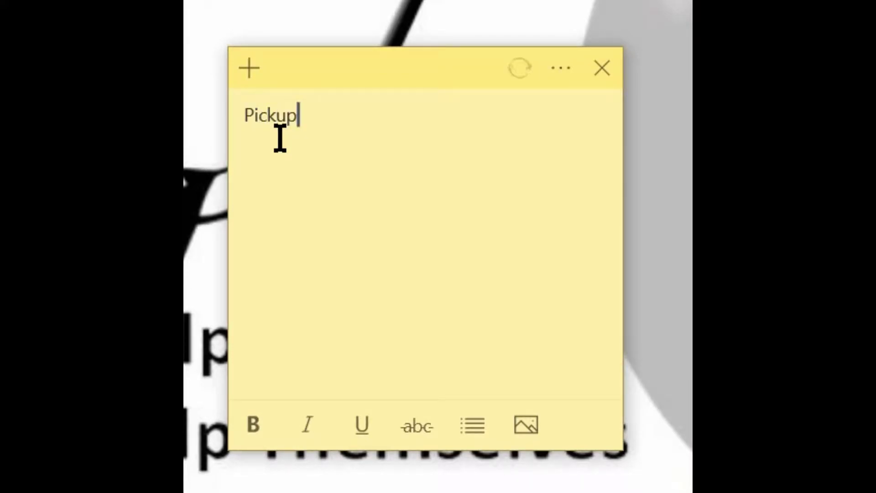
text(meds Tuesday at)
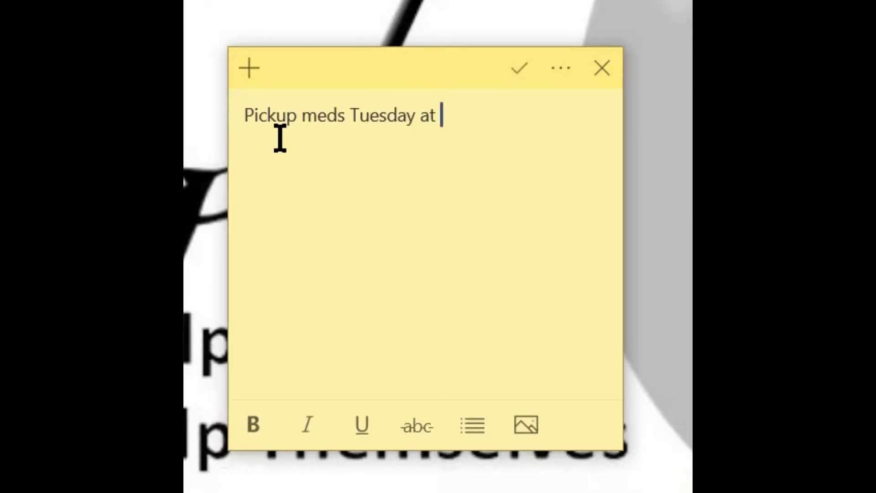
text( 1)
text( pm)
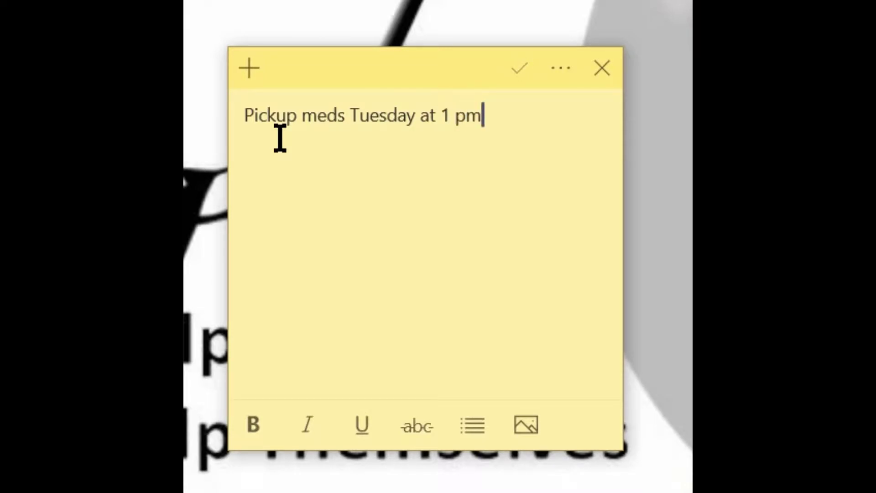
key(Return)
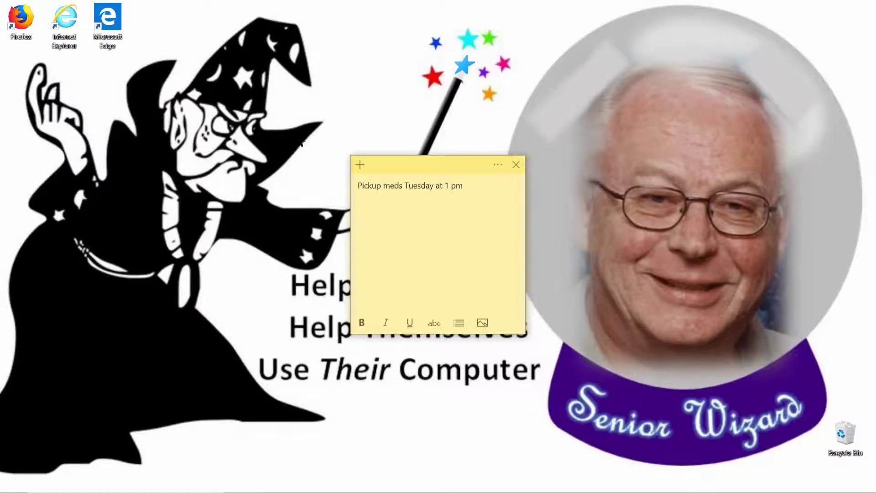
drag(446, 157, 475, 122)
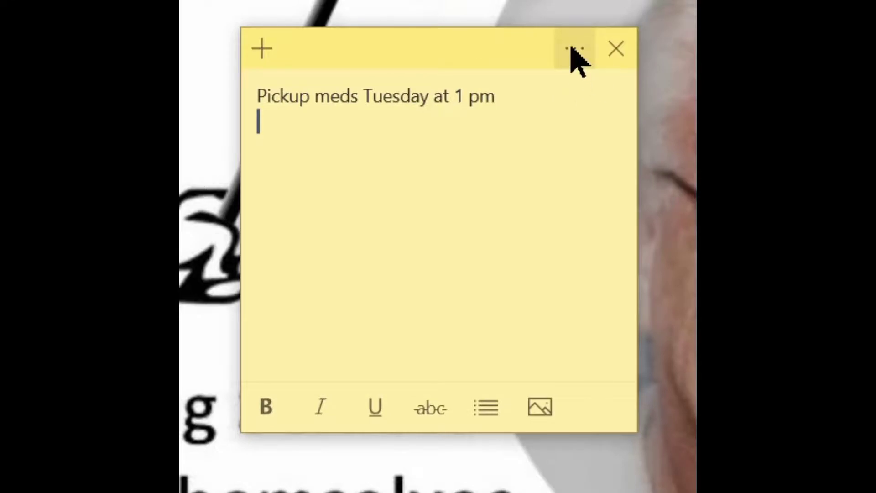
Try out green, pink and purple in turn as the note's colour
click(572, 48)
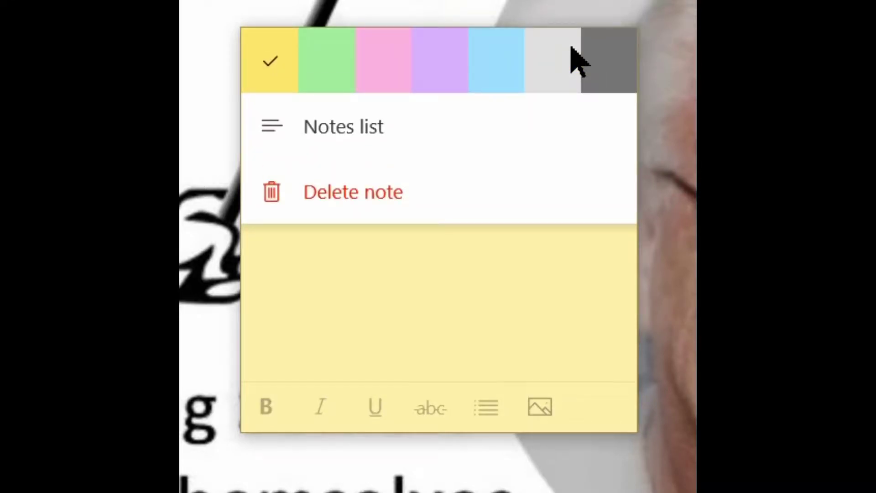
click(320, 73)
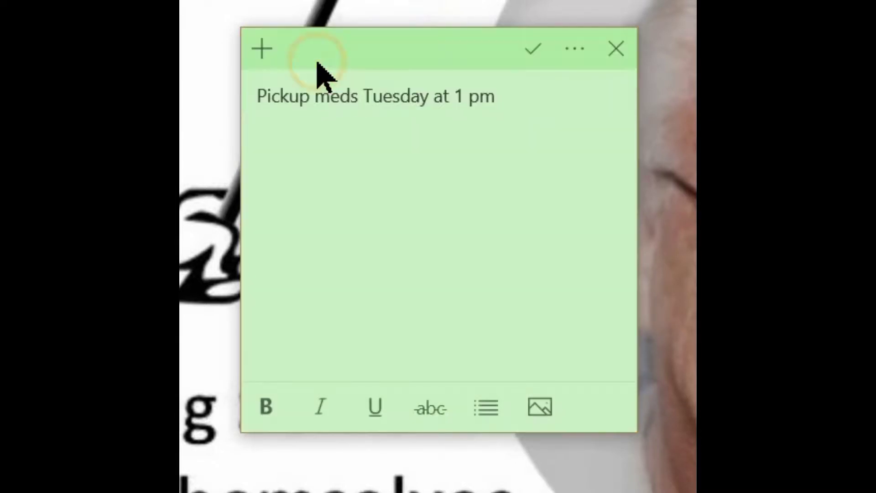
click(573, 49)
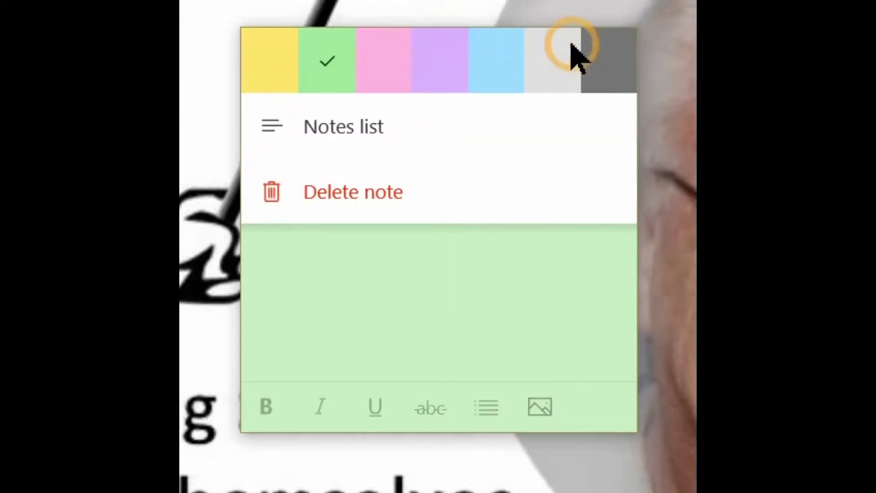
click(376, 61)
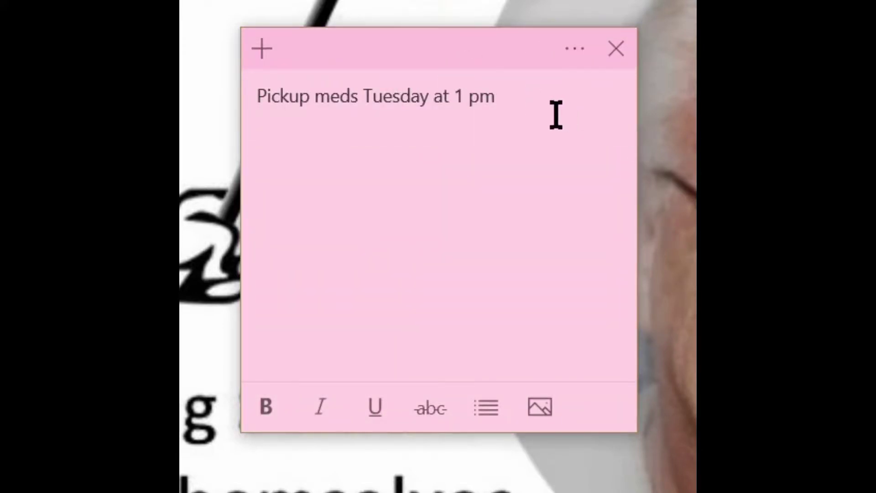
click(576, 49)
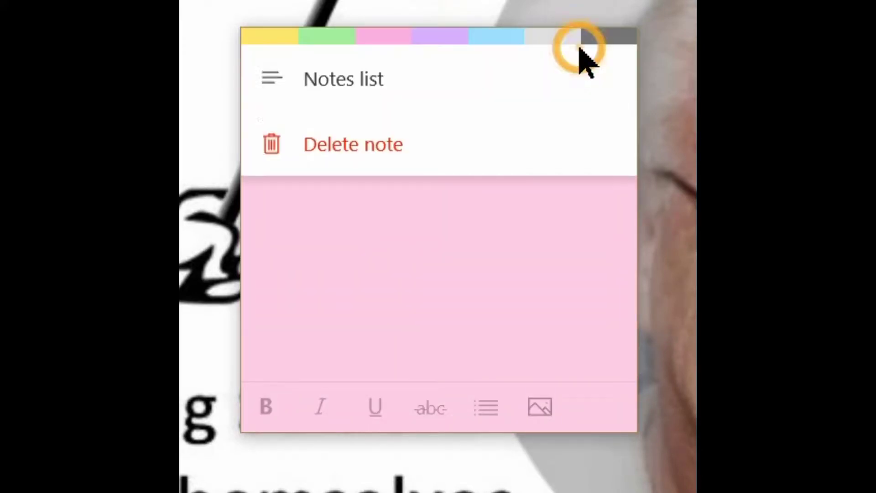
click(439, 53)
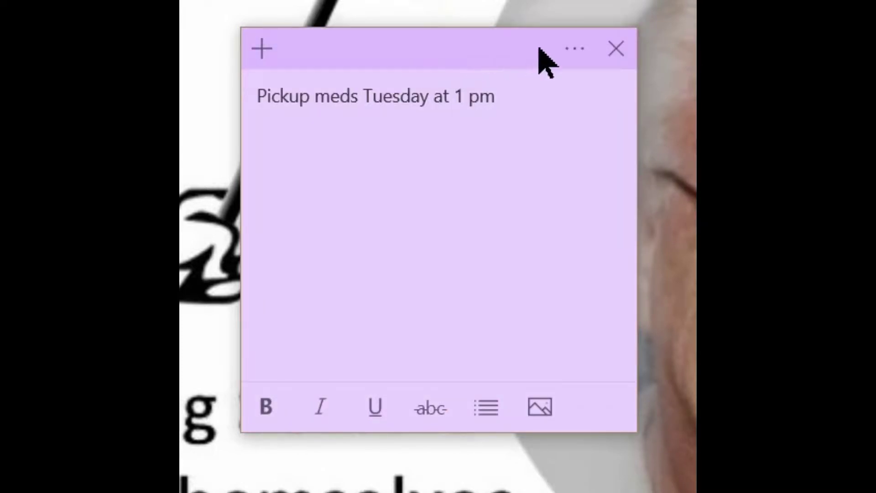
Try out blue, light grey and dark grey as the note's colour and set it back to yellow
click(575, 48)
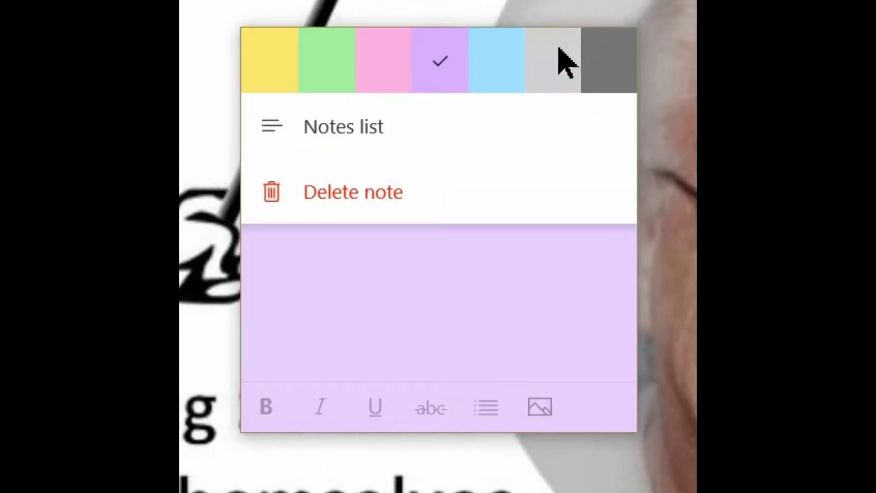
click(506, 68)
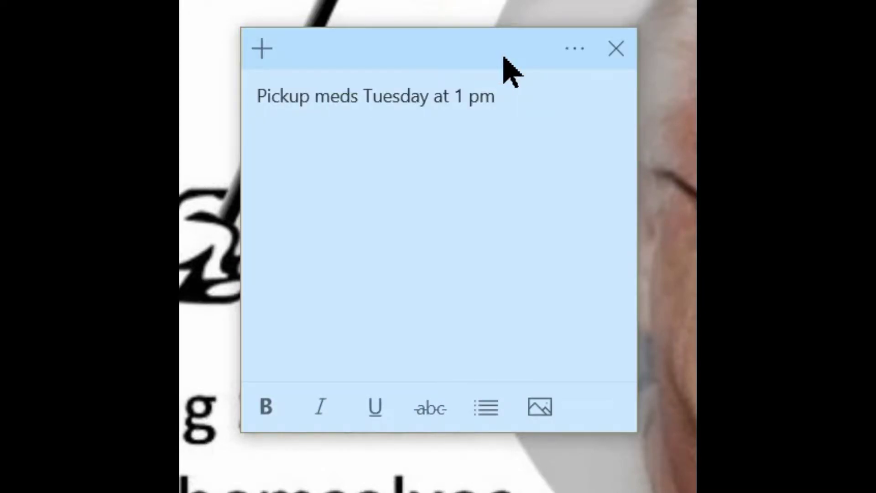
click(573, 54)
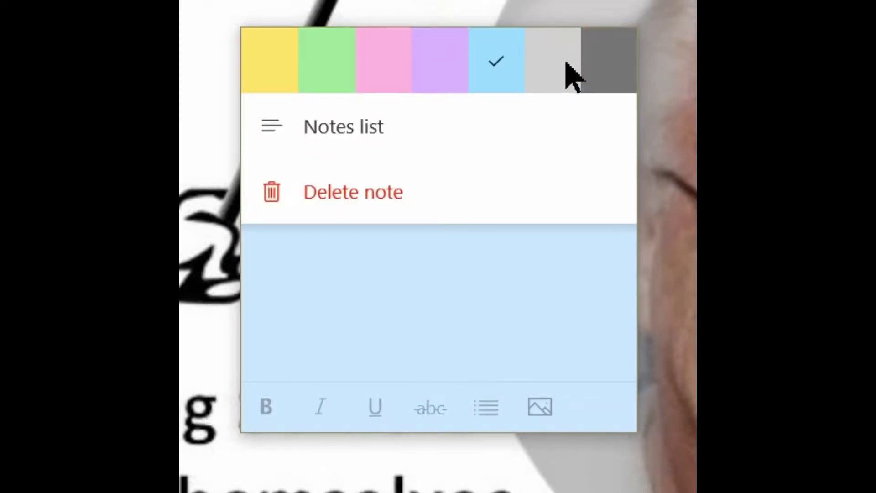
click(567, 68)
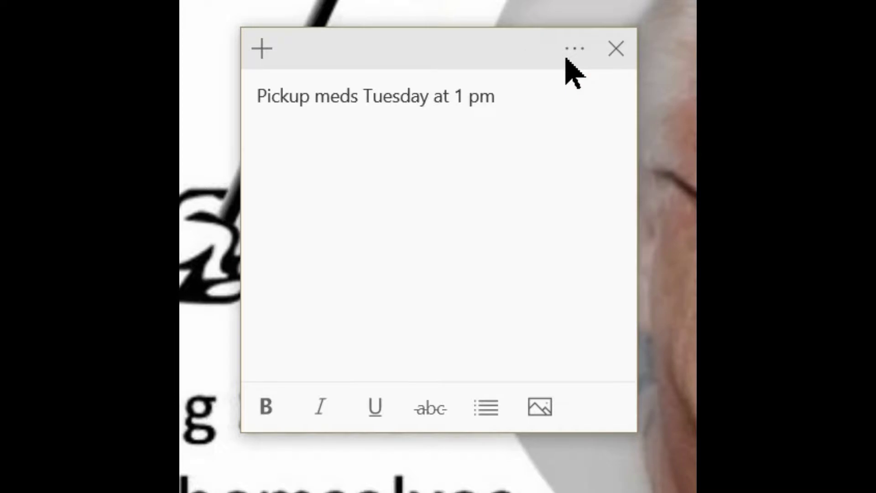
click(580, 50)
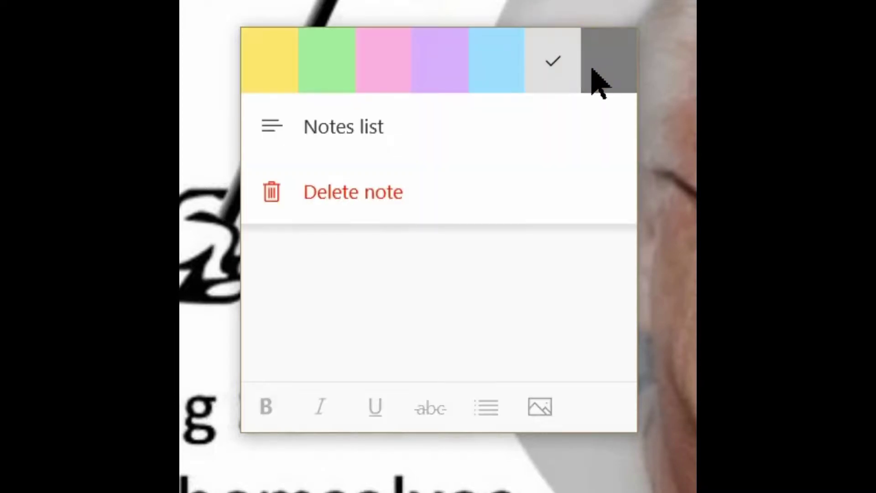
click(601, 58)
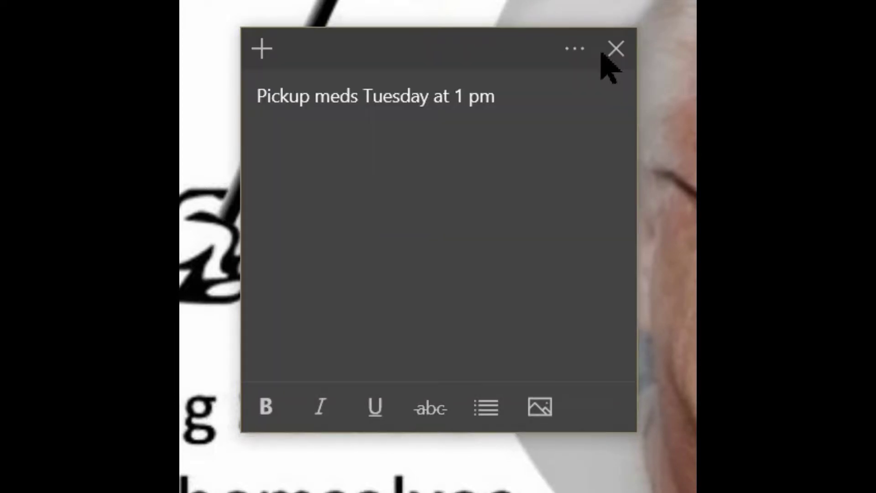
click(575, 41)
click(269, 64)
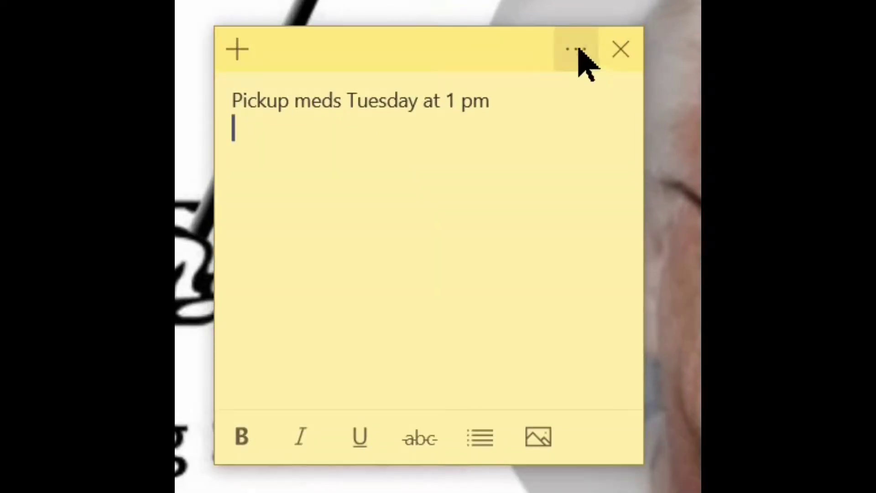
Enable insights in the settings of the notes list and move the settings window clear of the note
click(577, 45)
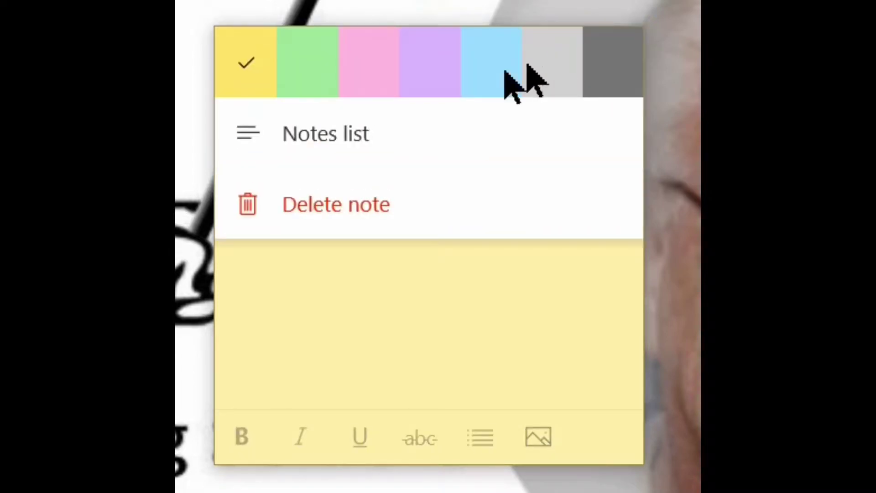
click(421, 158)
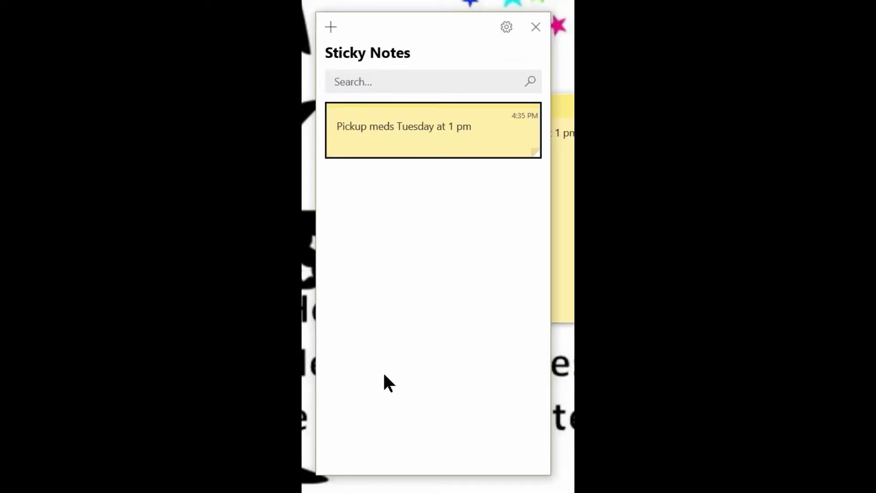
click(506, 26)
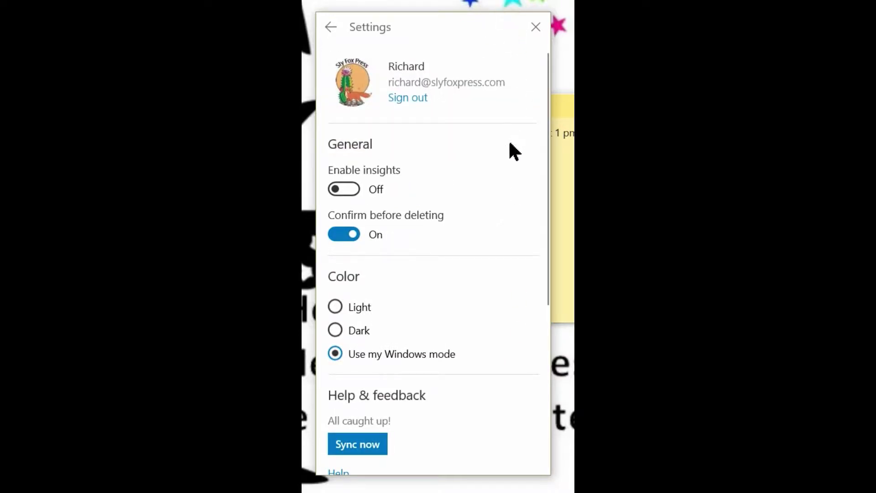
scroll(510, 152, down, 2)
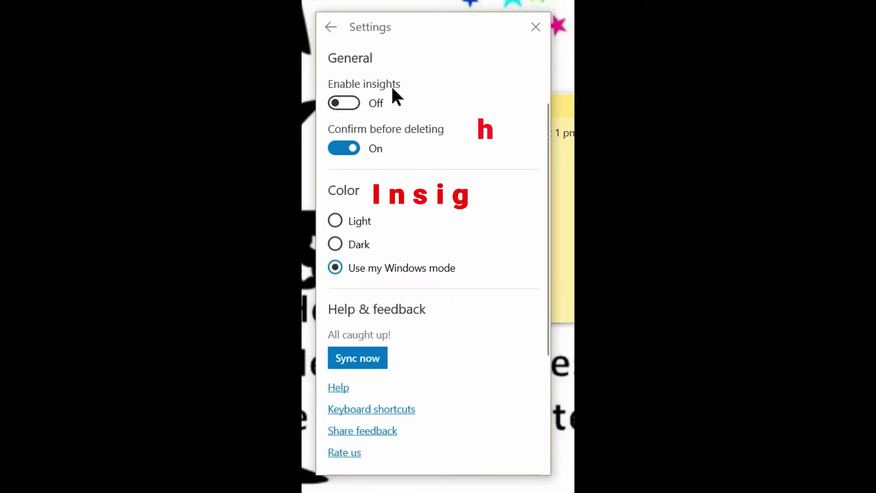
click(335, 104)
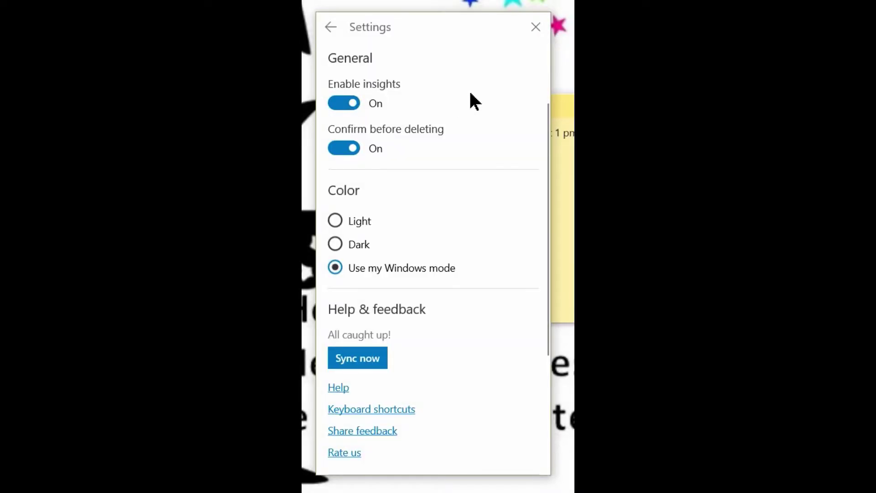
scroll(487, 115, down, 2)
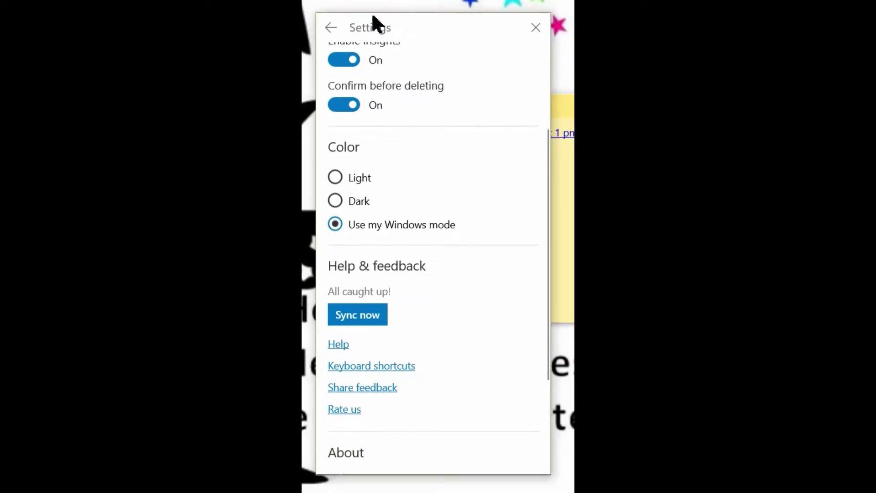
drag(426, 28, 298, 58)
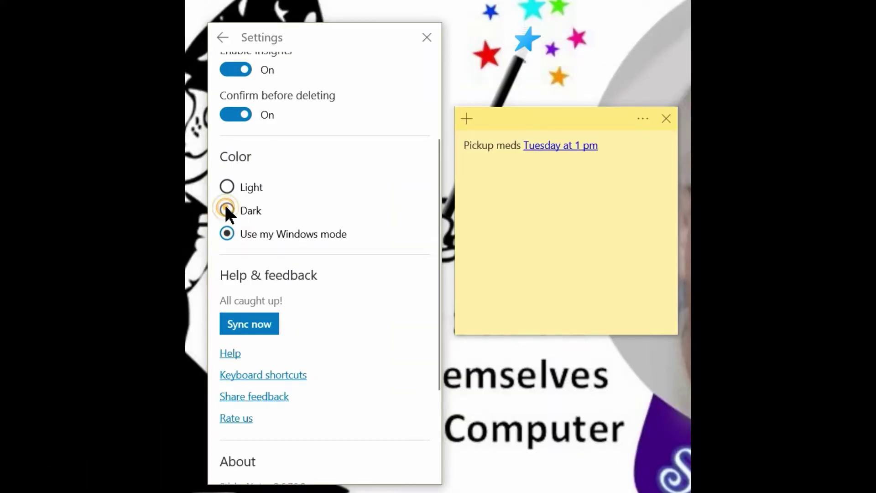
Try the Dark and Light colour modes and set the colour back to Use my Windows mode
click(226, 210)
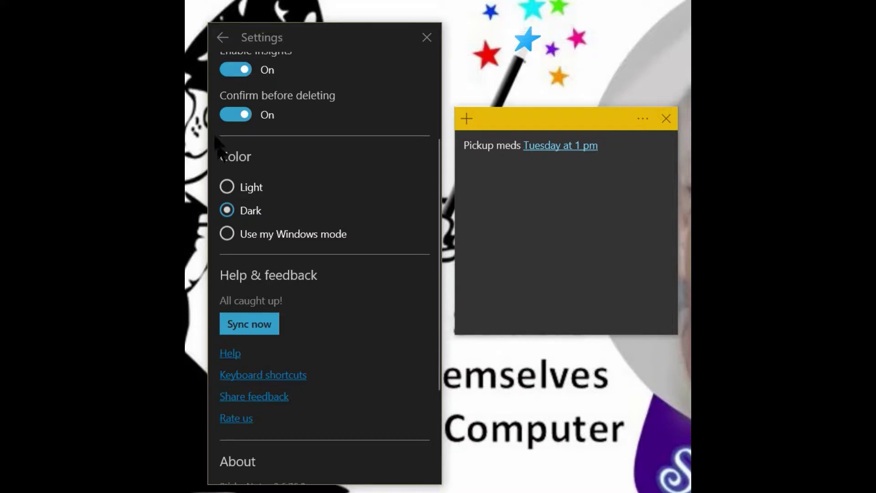
click(226, 187)
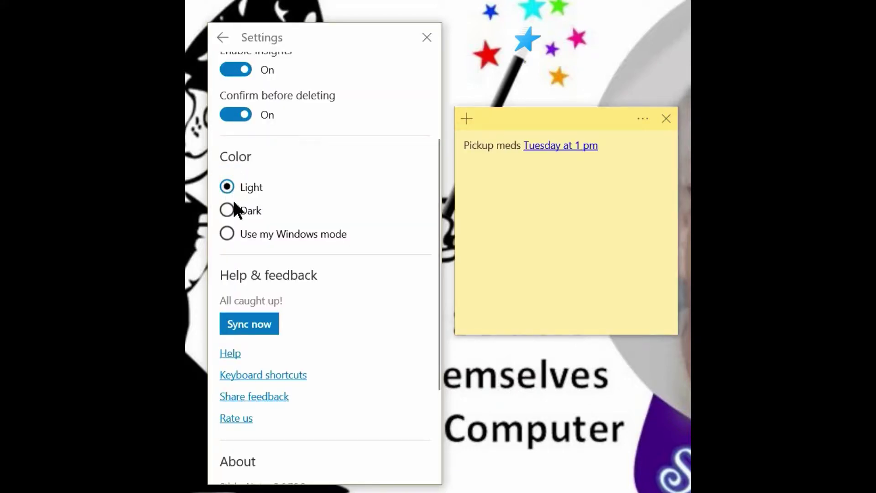
click(224, 231)
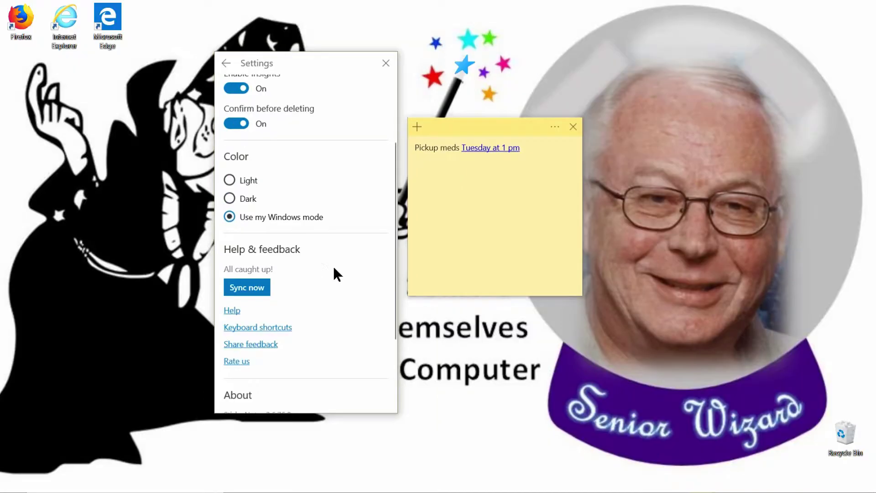
Review the Help & feedback and About sections of the settings and close the settings window
scroll(333, 268, down, 3)
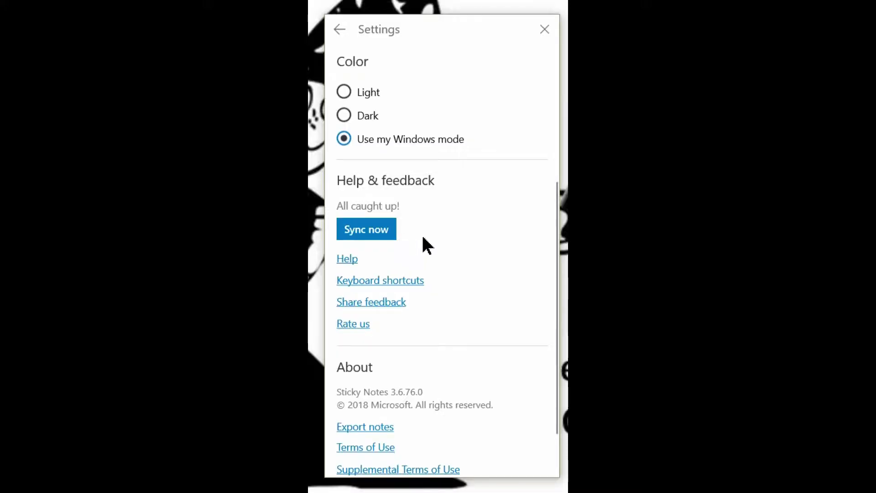
scroll(432, 238, down, 2)
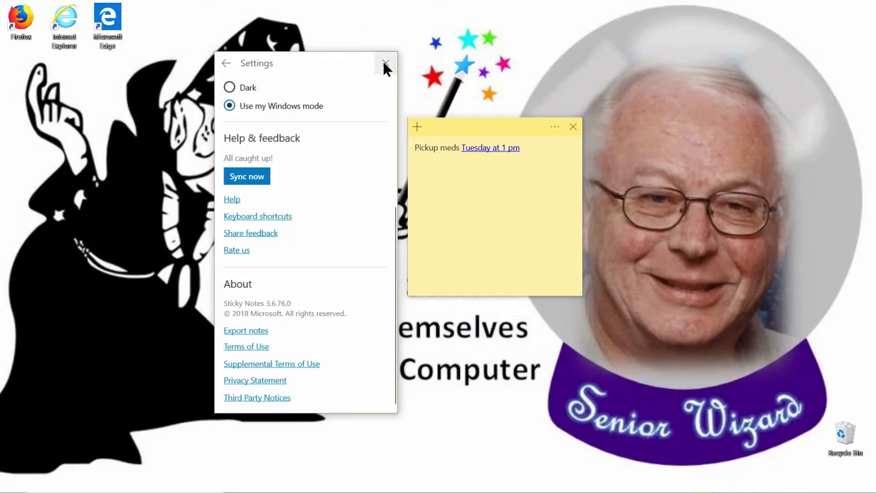
click(386, 63)
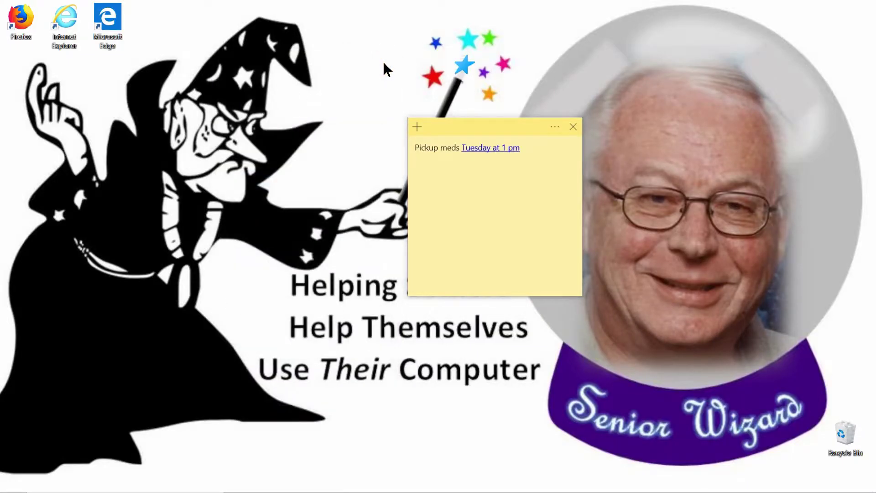
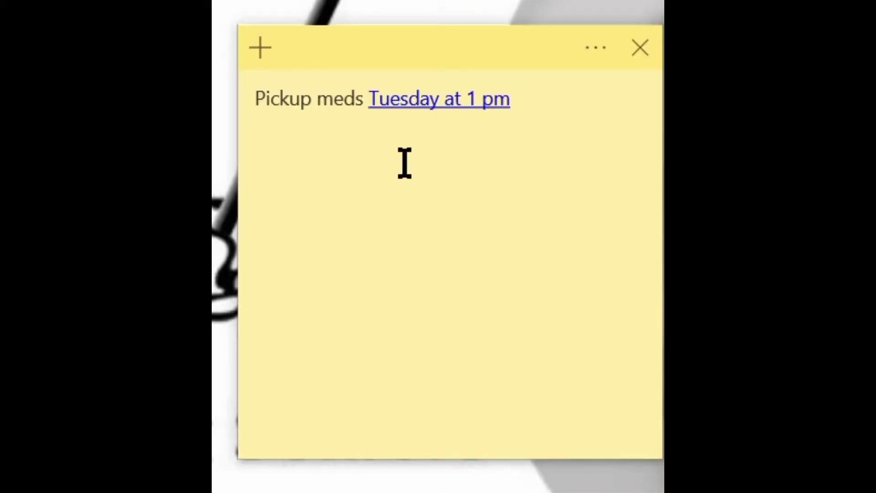
Add a reminder from the "Tuesday at 1 pm" link in the Pickup meds note and close the note
click(426, 97)
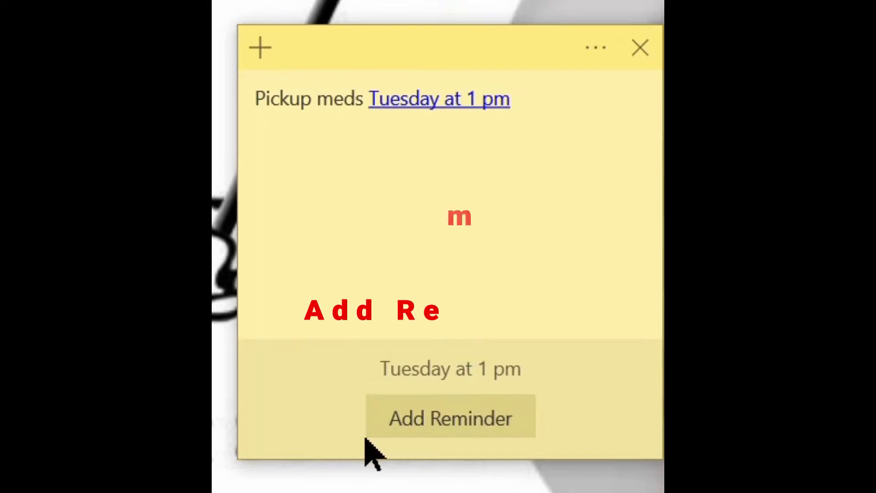
click(437, 416)
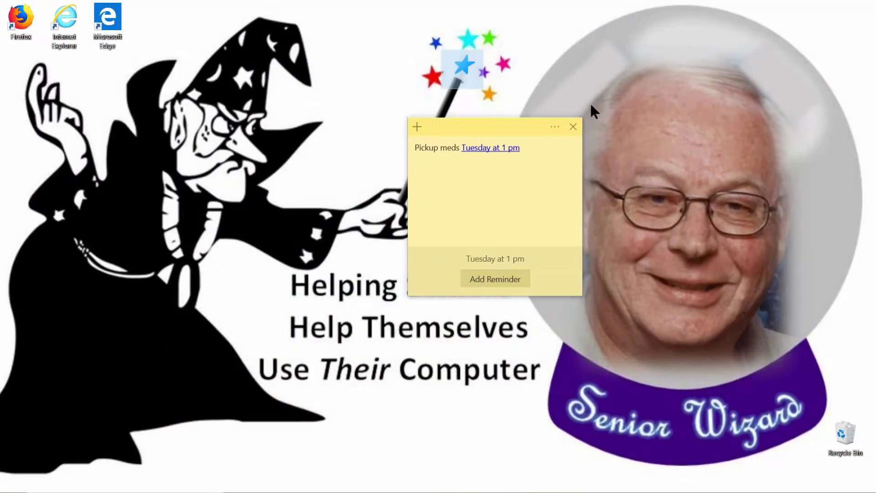
click(573, 127)
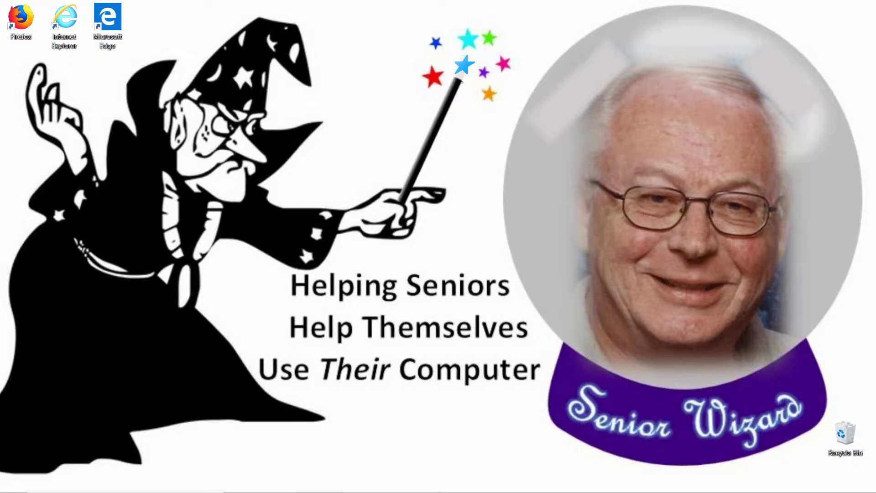
Reopen the Pickup meds note by launching the pinned Stickies app
mouse_move(14, 483)
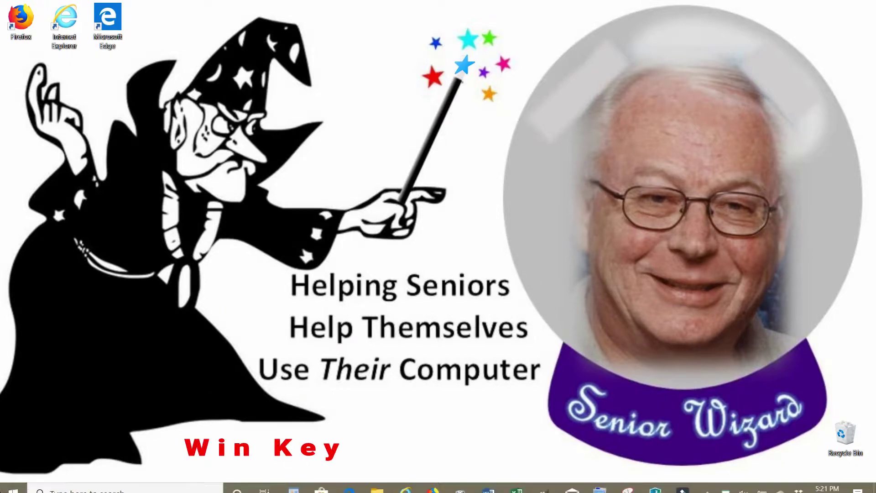
click(13, 481)
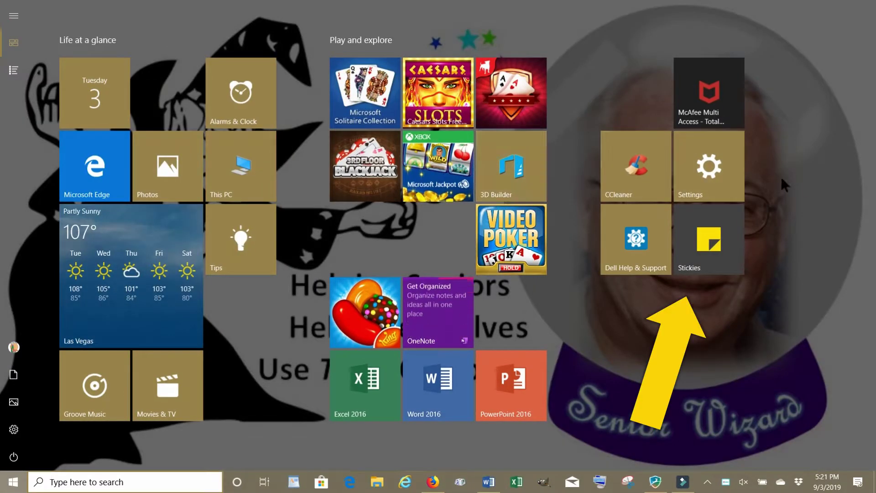
click(709, 242)
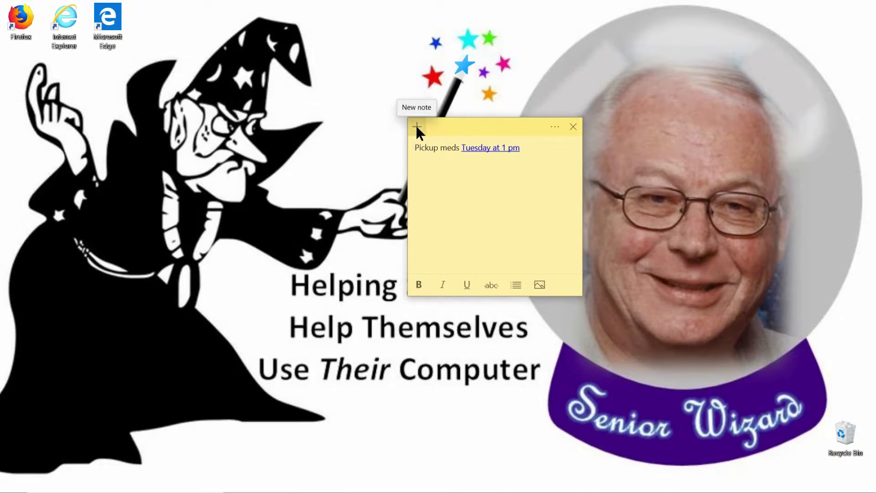
click(417, 128)
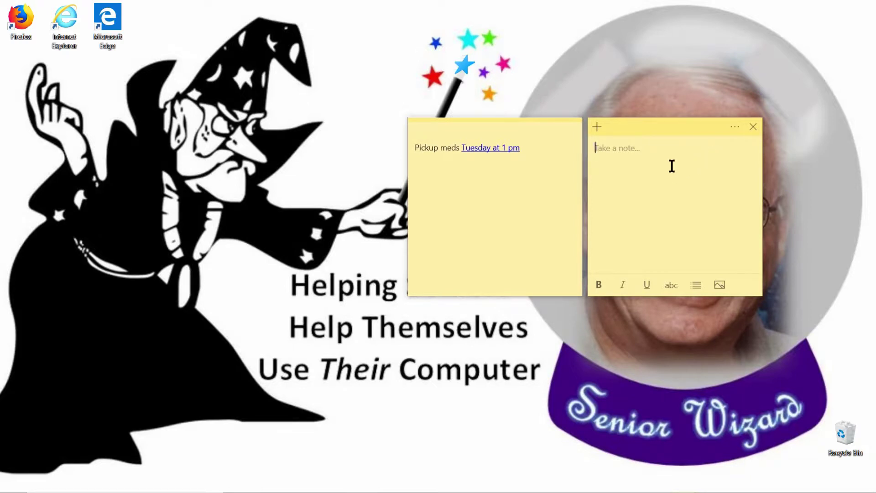
text(c)
key(BackSpace)
key(BackSpace)
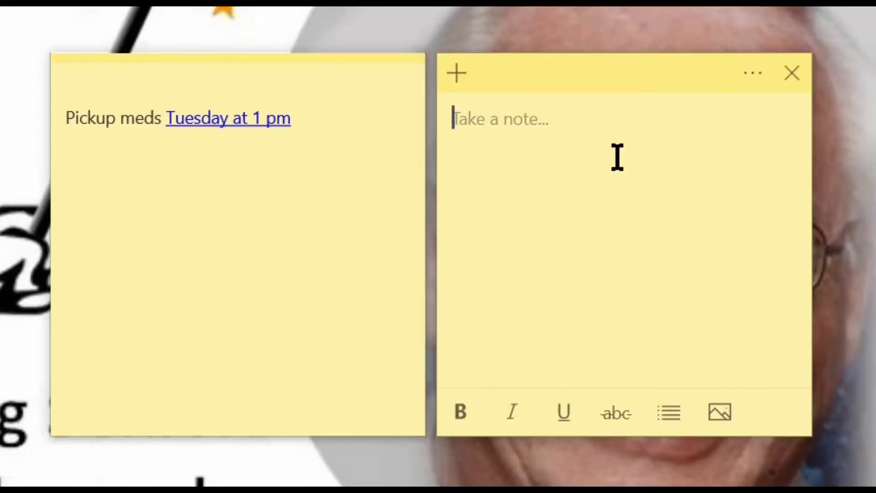
text(Ch)
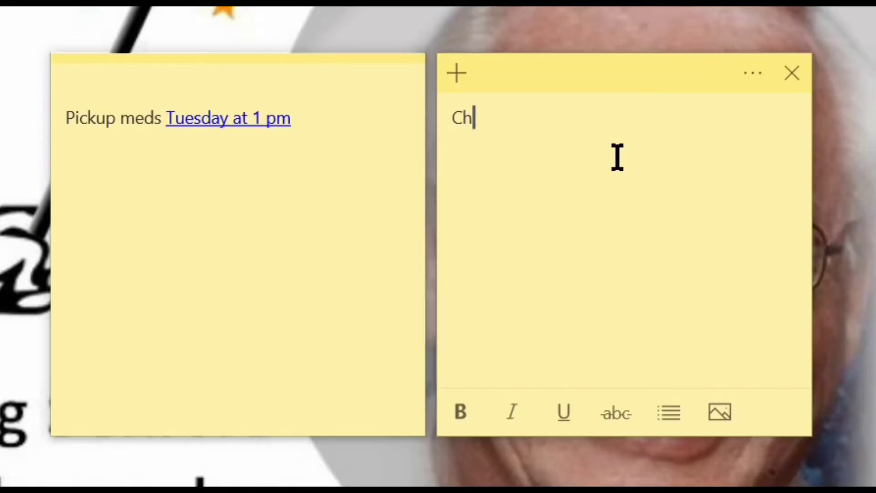
text(eck out )
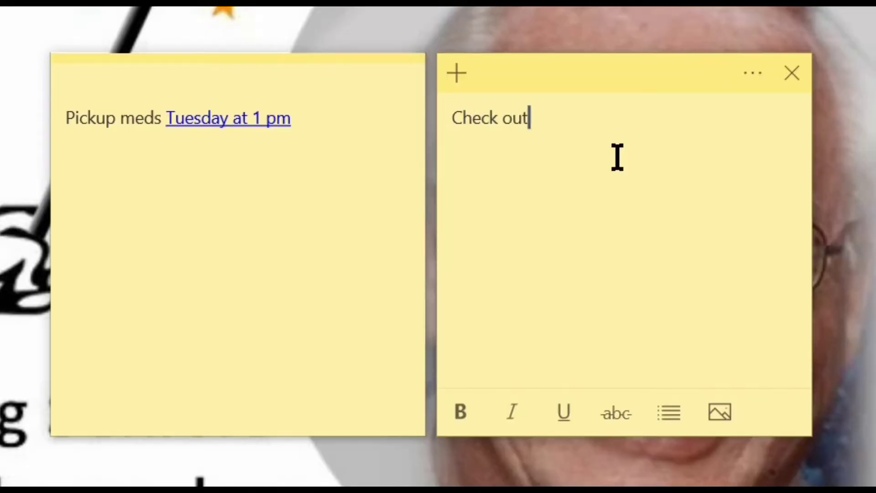
text(websi)
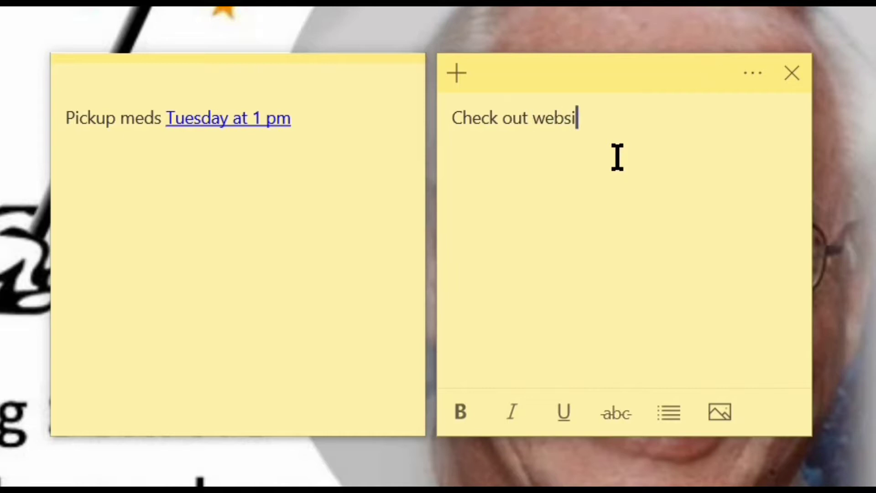
text(te at www.sl)
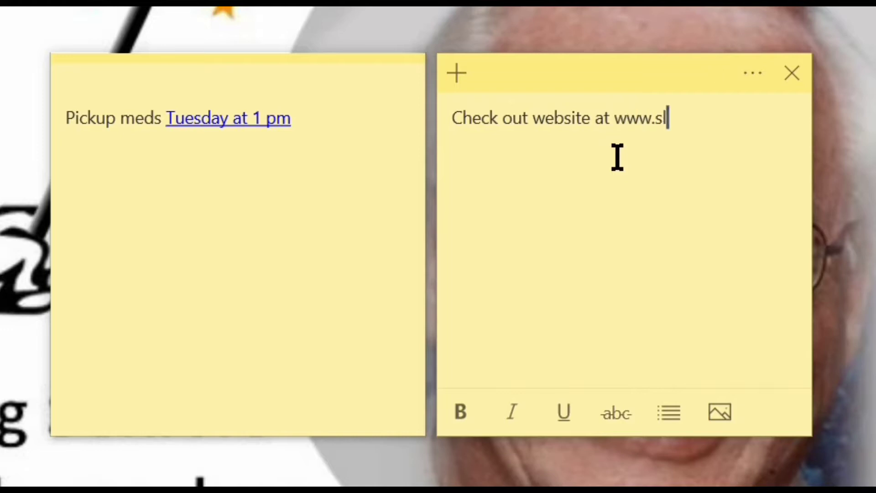
text(yfox)
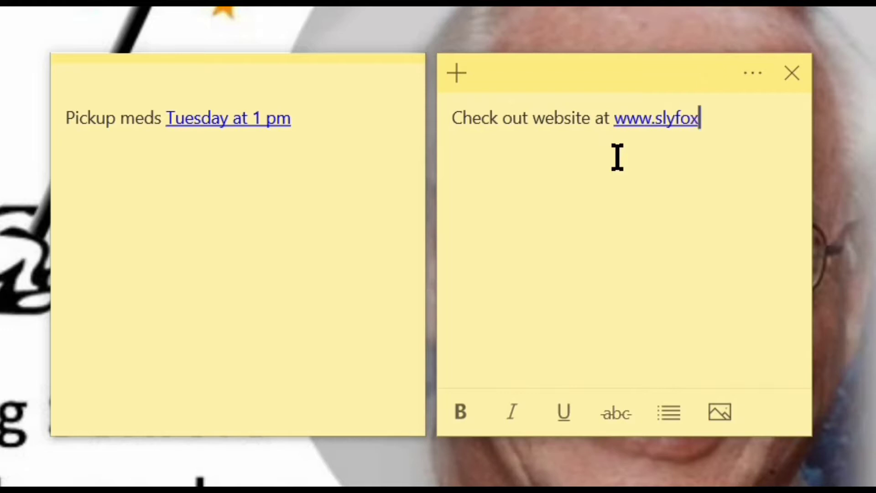
text(press.com)
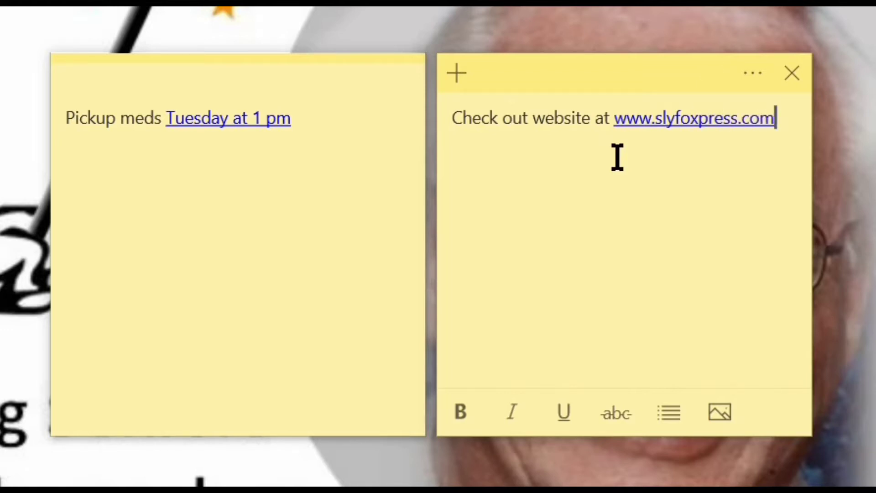
key(Return)
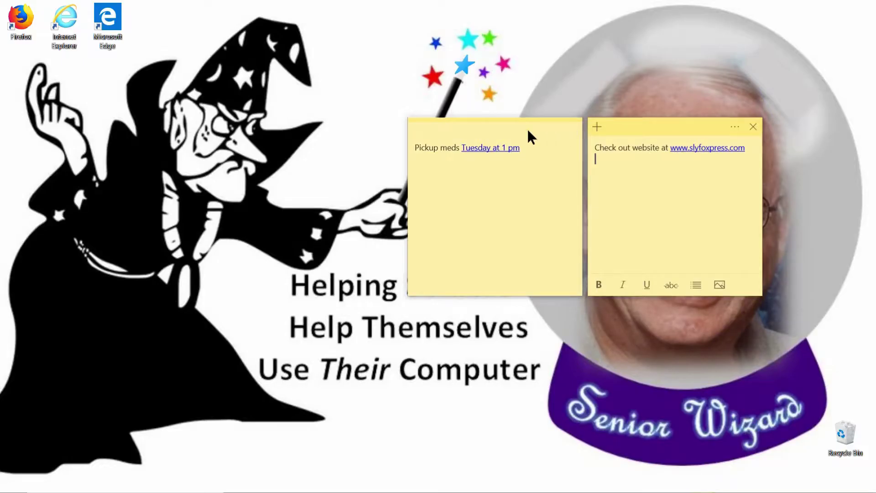
Move the Pickup meds note so it overlaps the lower part of the website note and bring the website note to the front
click(306, 74)
drag(500, 124, 629, 266)
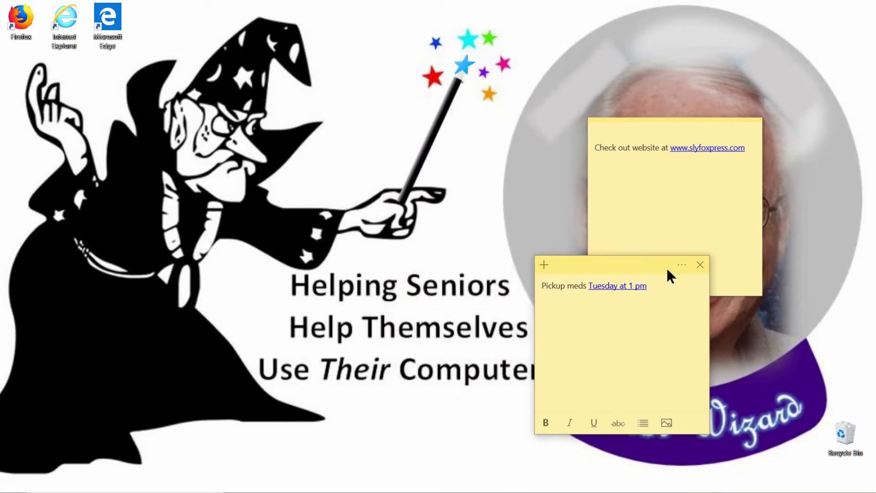
drag(647, 267, 650, 201)
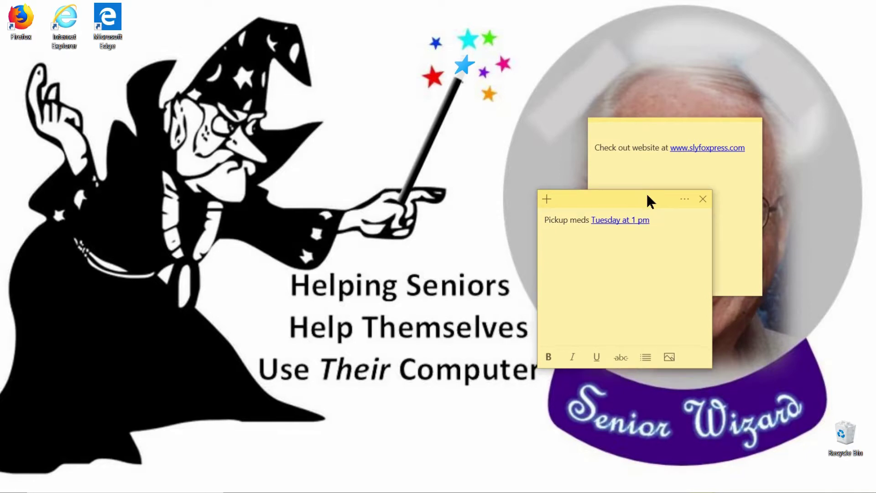
click(750, 198)
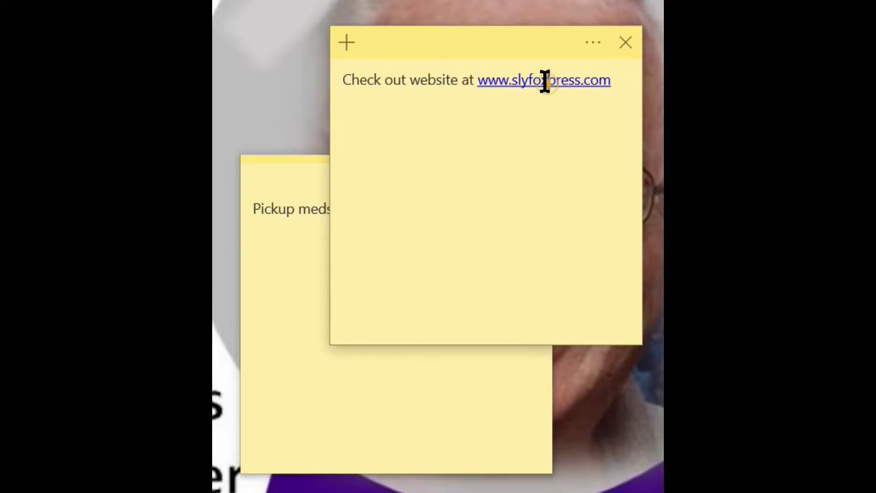
click(545, 81)
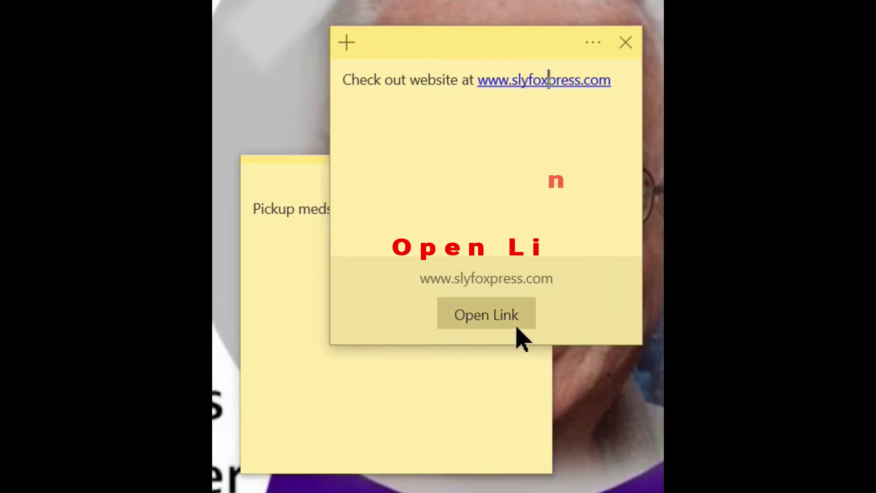
click(493, 321)
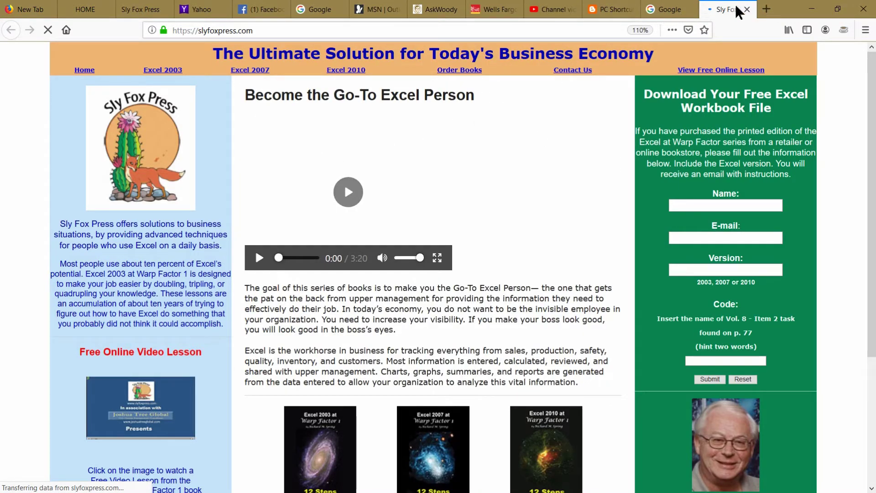
click(864, 10)
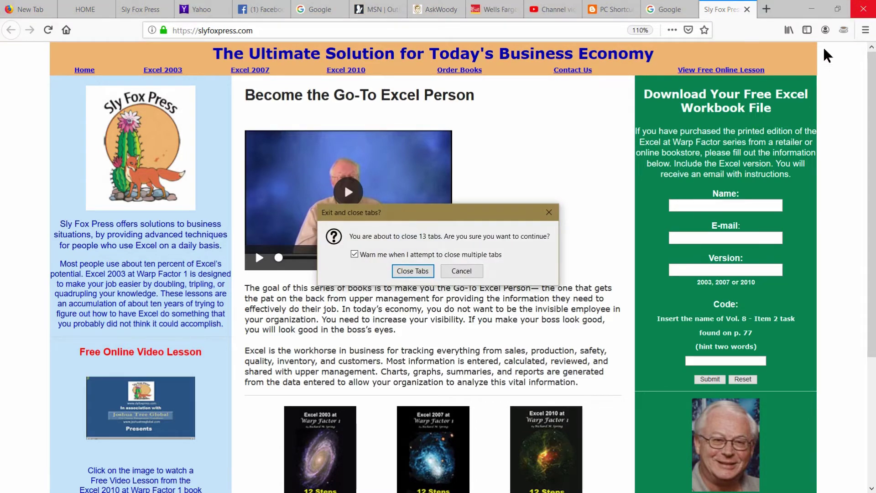
click(427, 271)
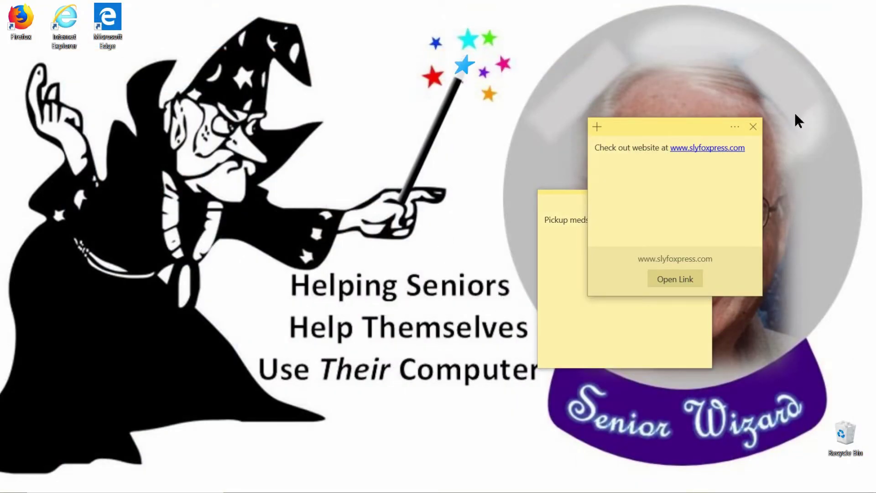
Close the website note and the Pickup meds note
click(753, 130)
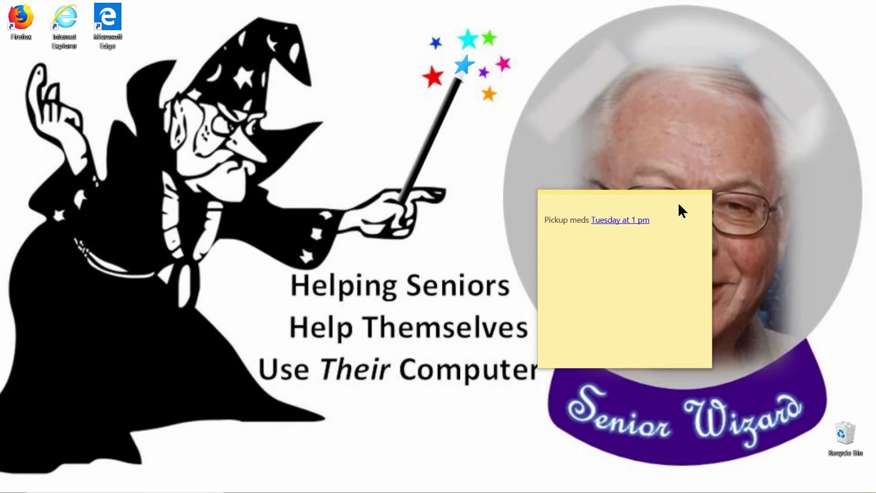
click(651, 201)
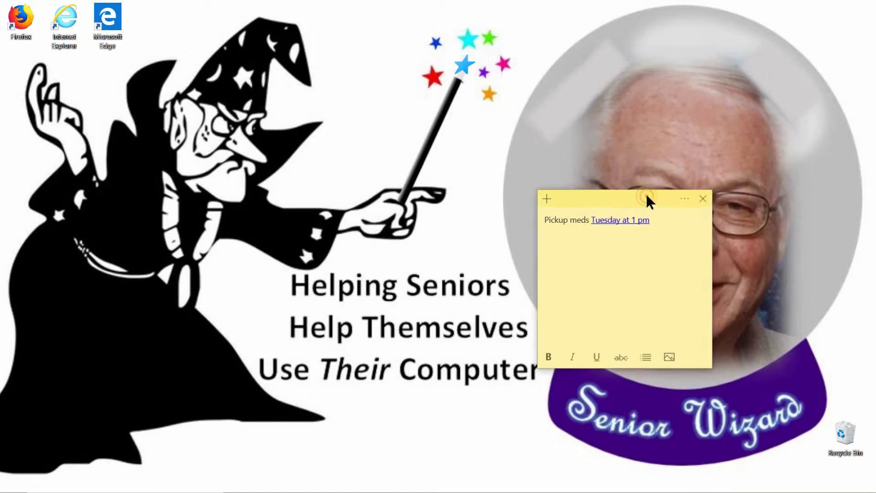
click(702, 200)
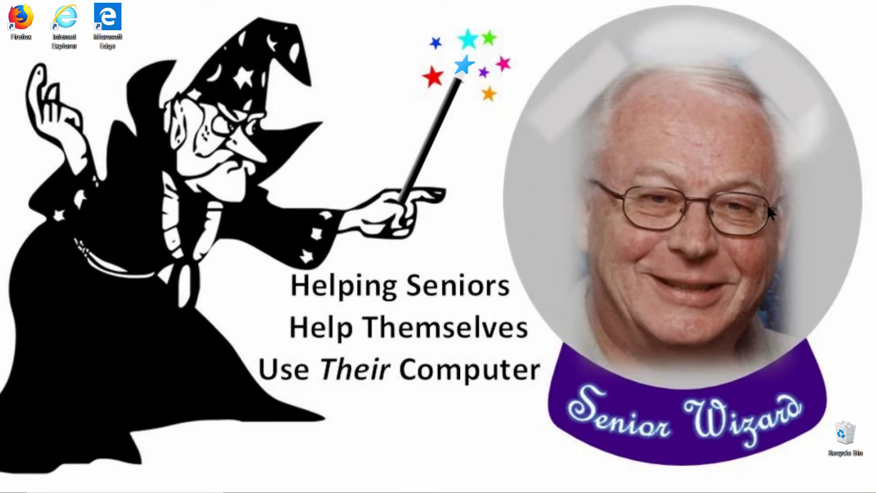
Reopen the Sticky Notes list and move its window toward the middle of the desktop
mouse_move(24, 487)
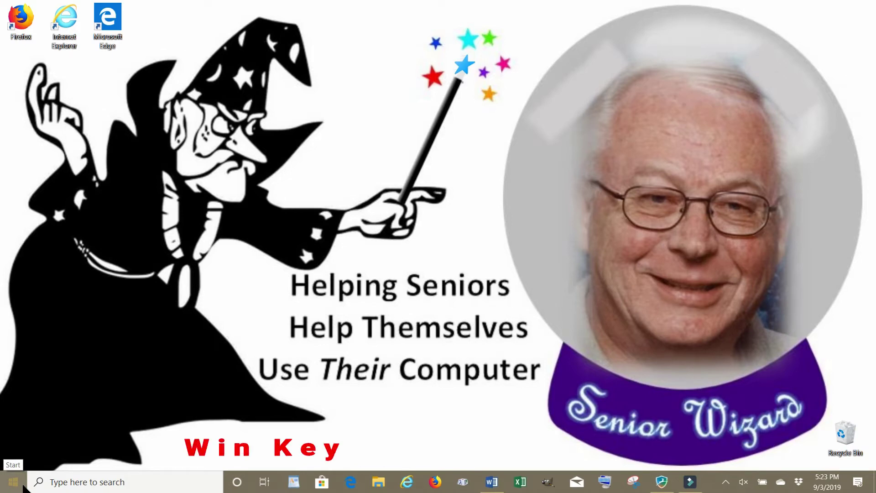
key(super)
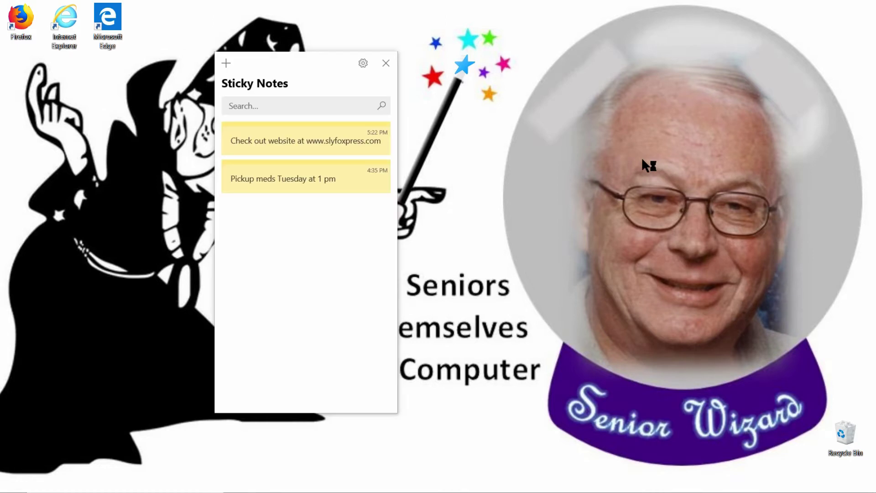
drag(291, 59, 527, 83)
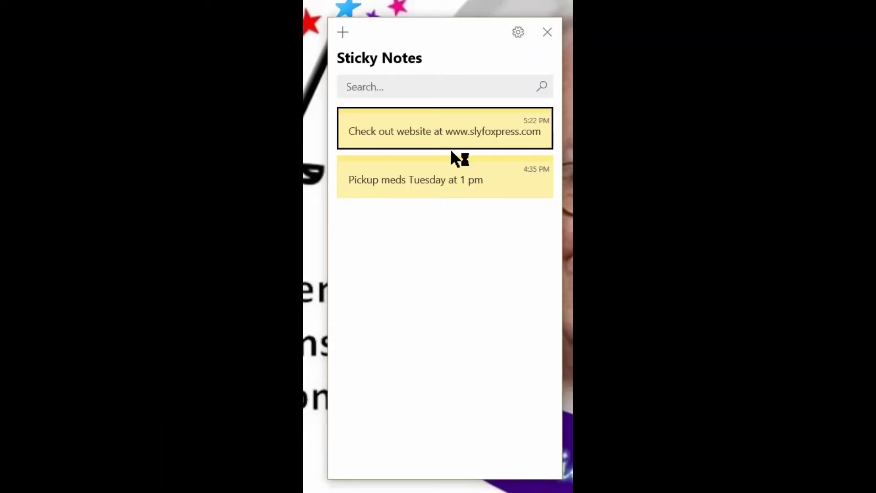
Delete the "Pickup meds Tuesday at 1 pm" note from the notes list and confirm the deletion
click(435, 174)
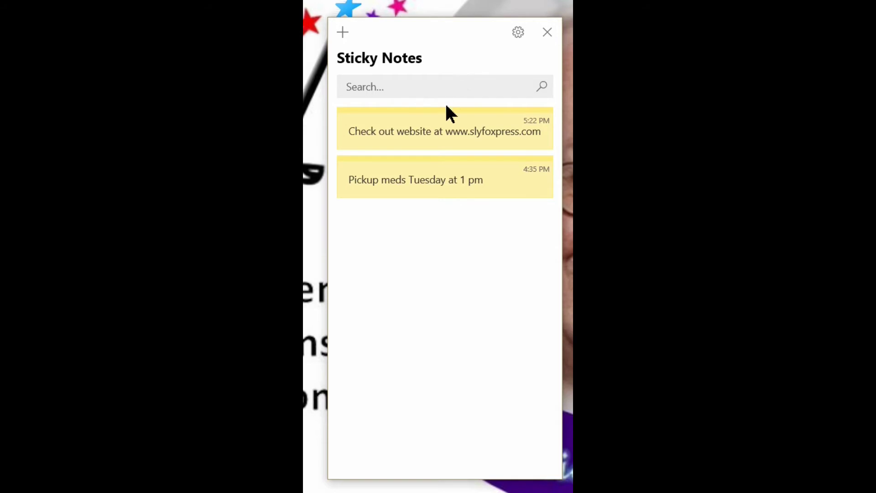
right_click(451, 182)
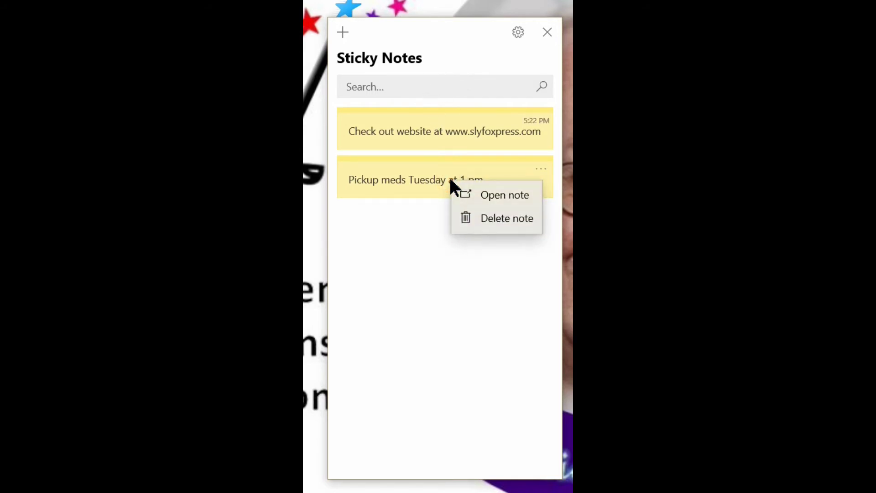
click(483, 215)
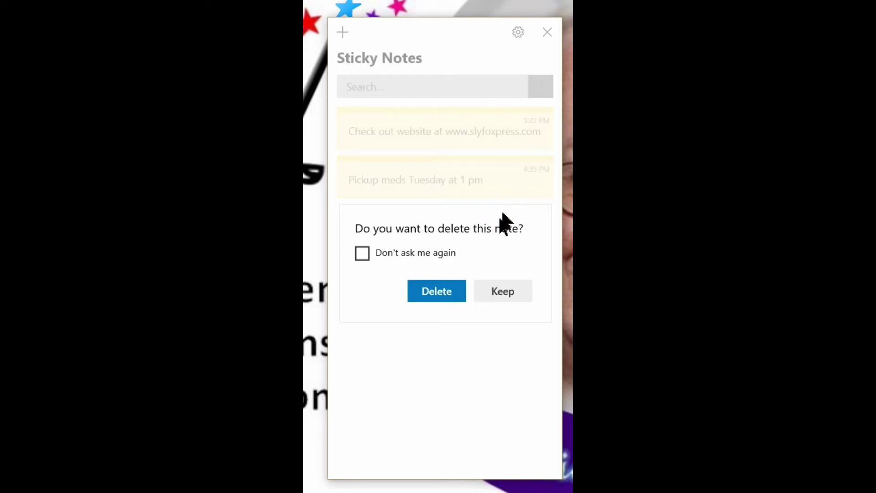
click(441, 288)
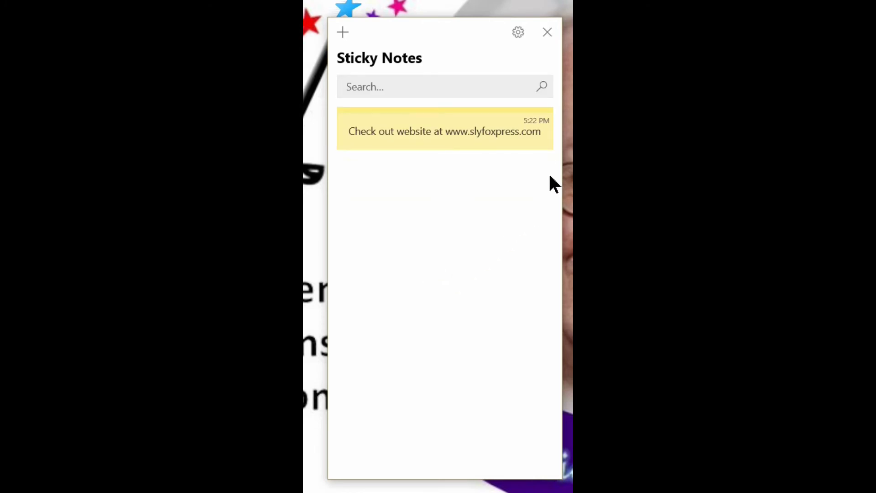